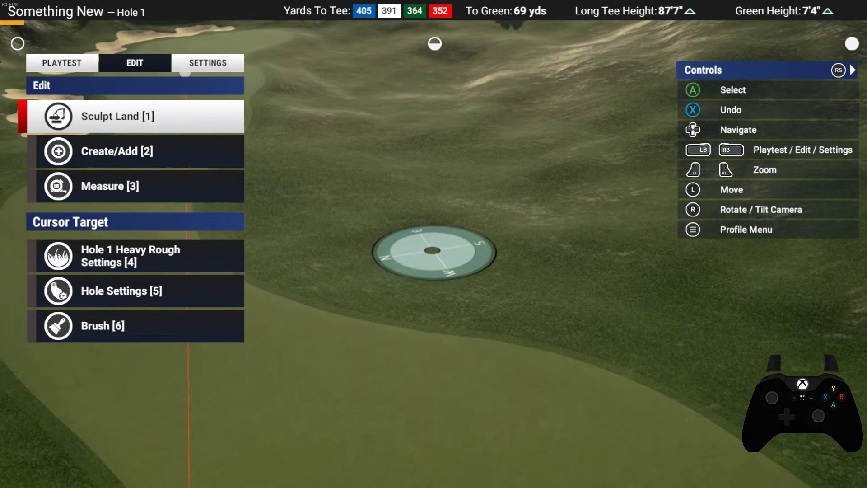
Step: Flatten the rough beside the fairway with an enlarged soft round Landscape Flatten brush at height 0ft 0in
key("1")
key("1")
key("Right")
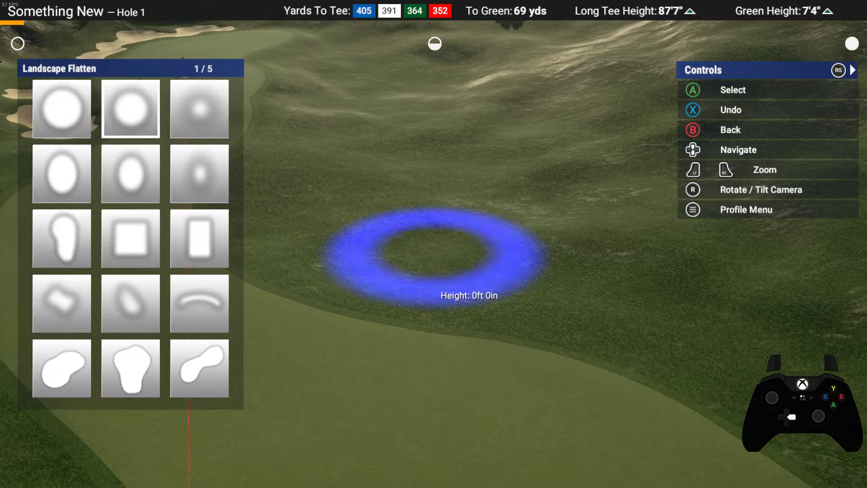
key("Right")
key("Return")
key("Up")
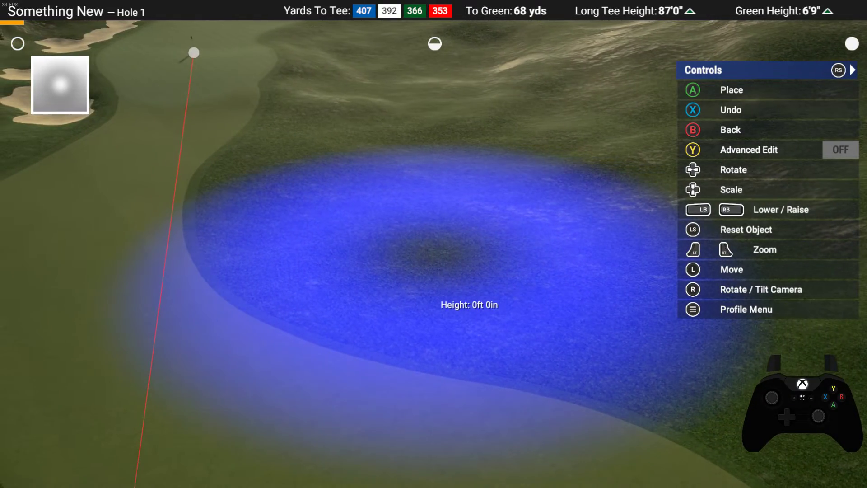
key("Escape")
key("Escape")
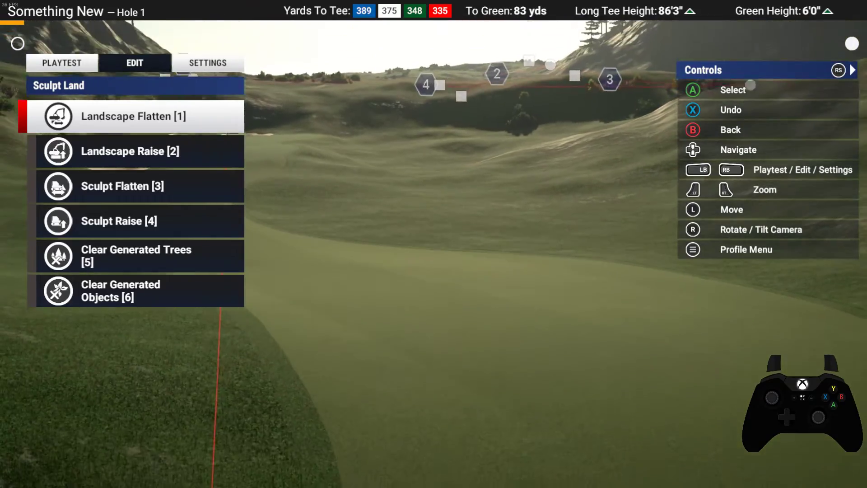
Step: Choose the diagonal peanut-shaped brush on page 1 of the Bunkers surface brushes
key("e")
key("e")
key("e")
key("Down")
key("Return")
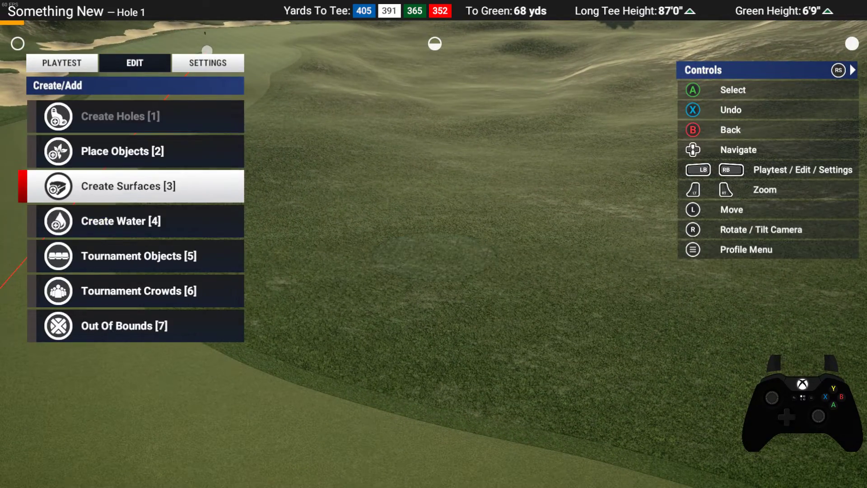
key("Return")
key("Down")
key("1")
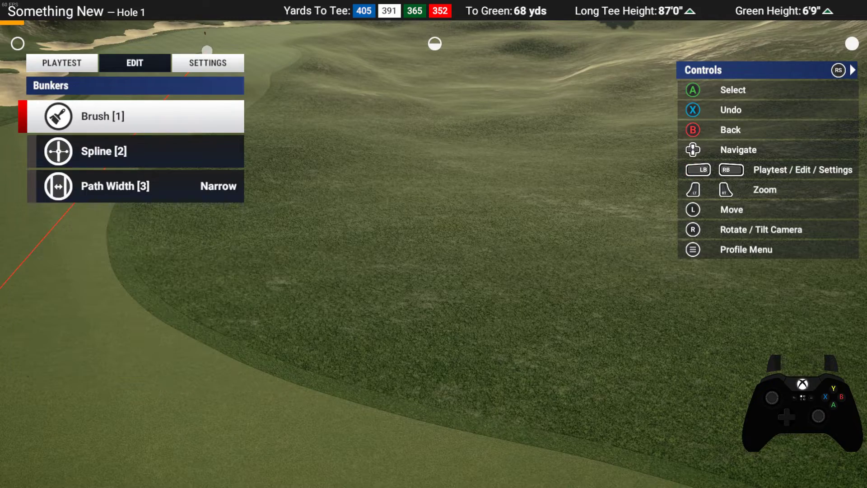
key("Return")
key("Down")
key("Down")
key("Right")
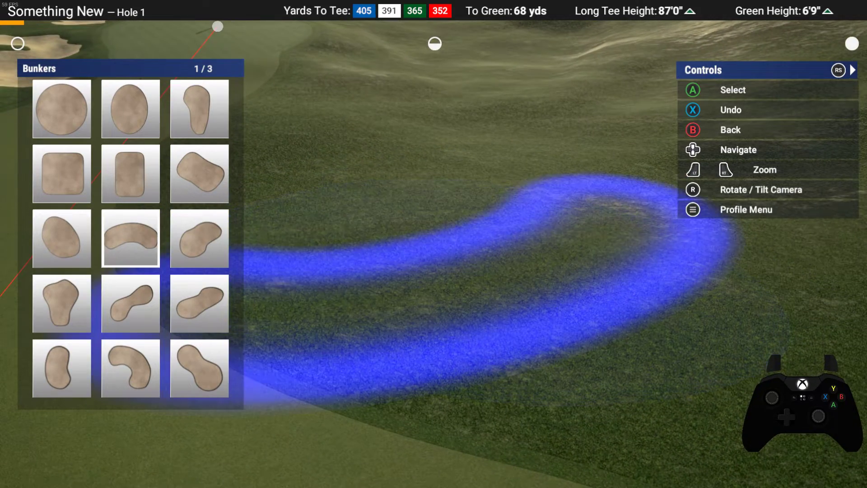
key("Down")
key("Return")
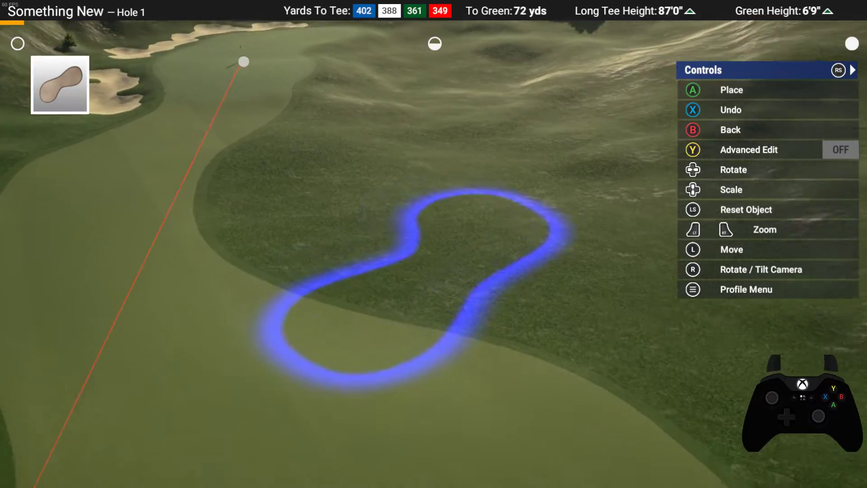
Step: Rotate the peanut-shaped bunker outline to follow the fairway edge and place it in the flattened rough
key("Left")
key("Left")
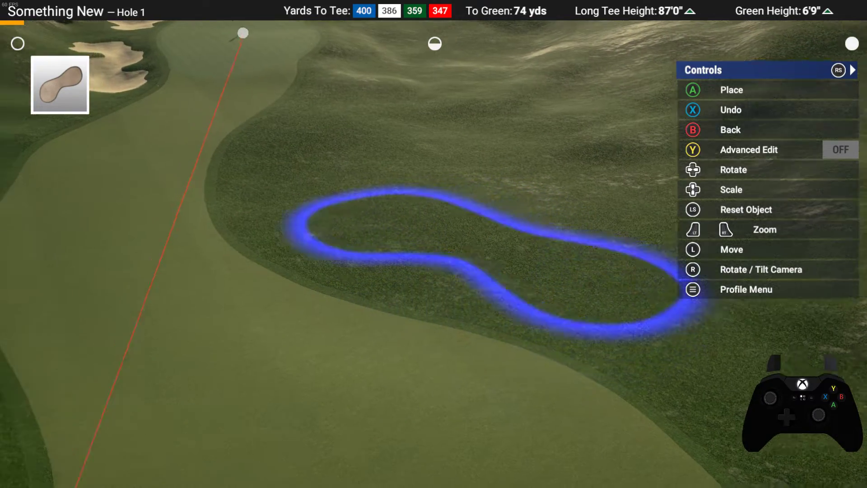
key("Right")
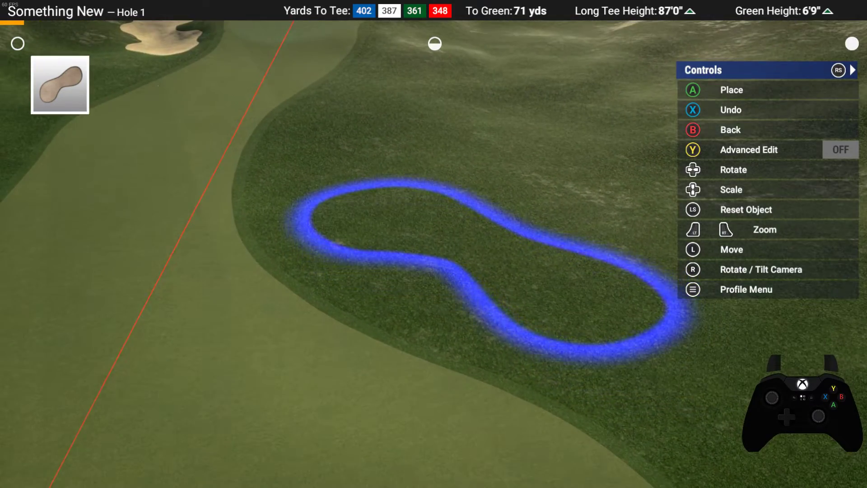
key("Left")
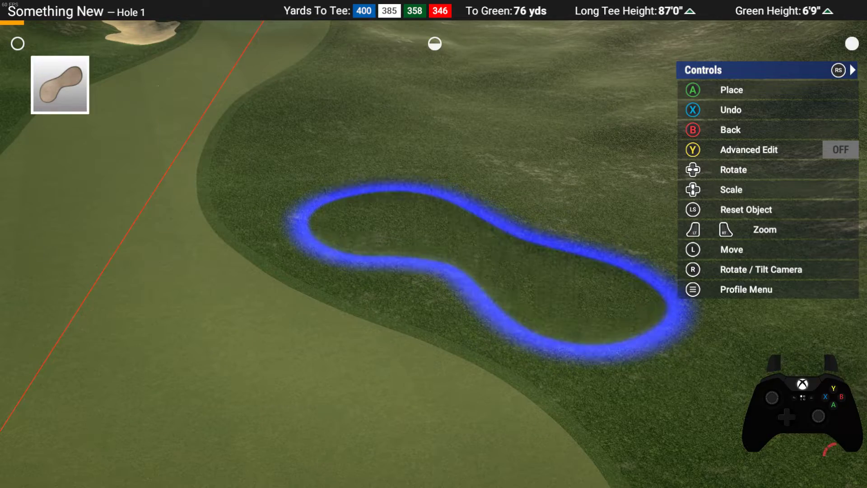
key("Return")
key("Escape")
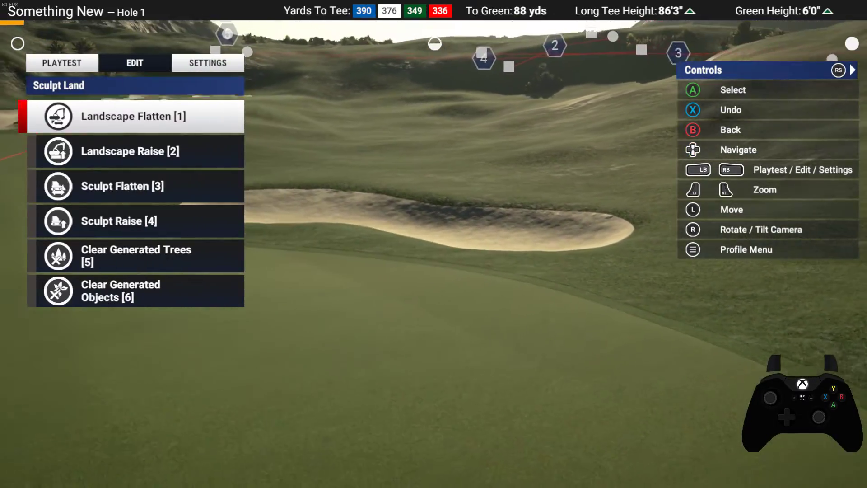
Step: Examine the new bunker up close and from farther back along the fairway
key("w")
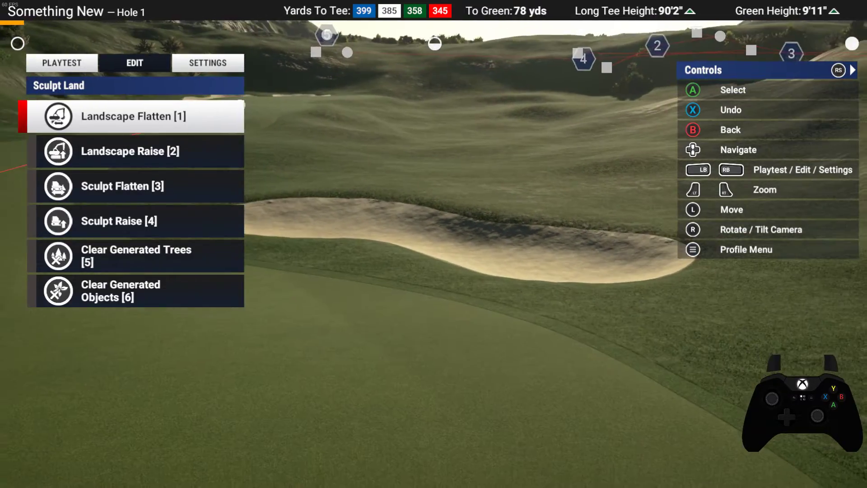
key("s")
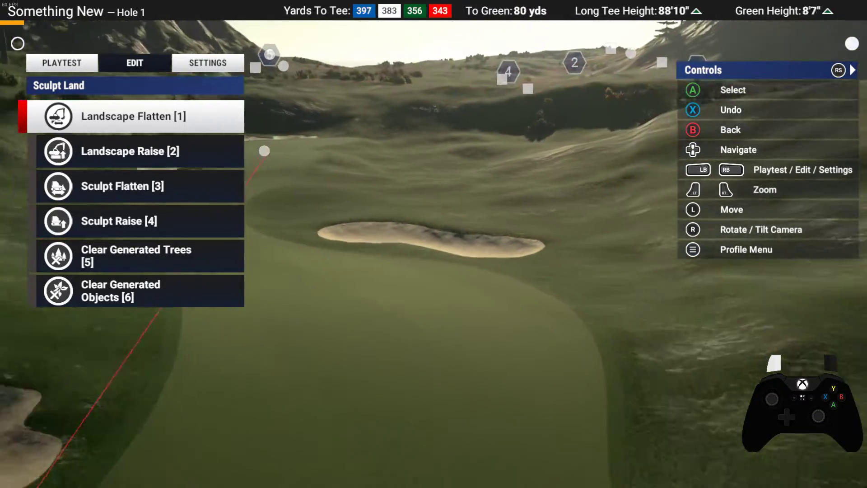
key("s")
key("w")
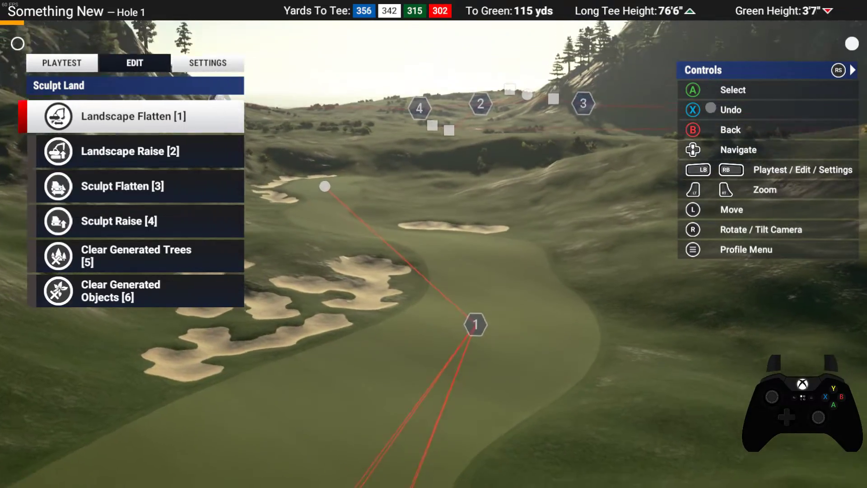
key("w")
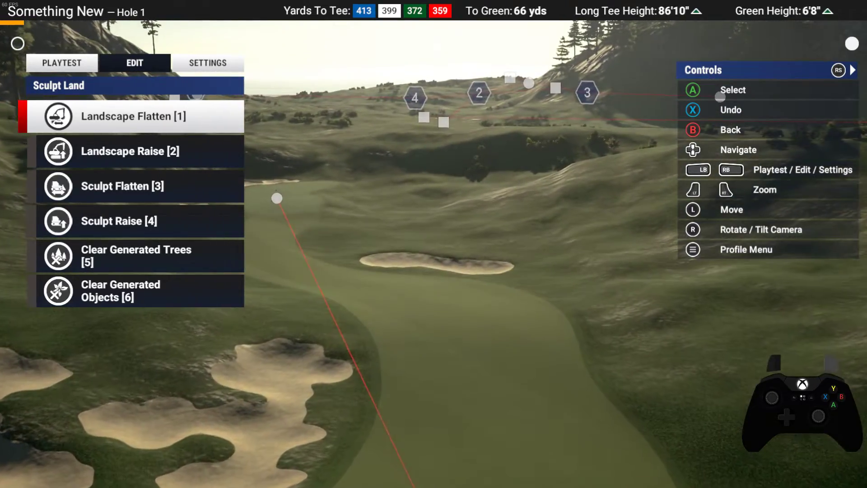
key("s")
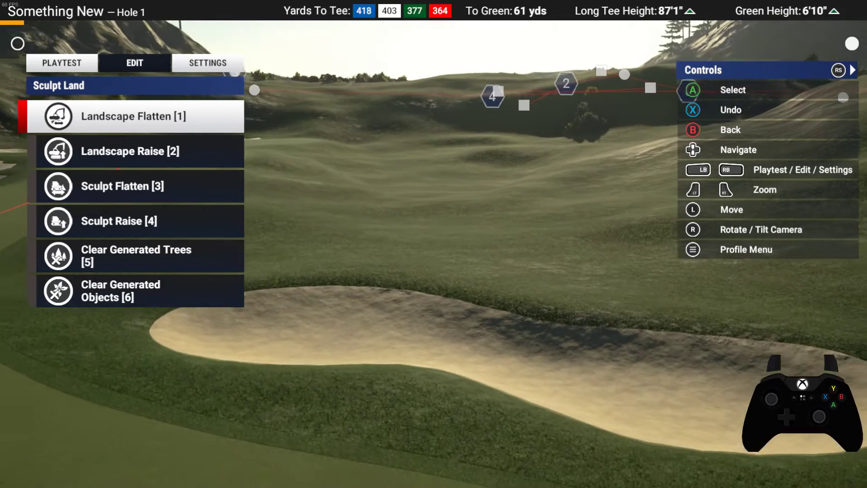
Step: Set the environment lighting's orientation to 133.2°
key("e")
key("Down")
key("Down")
key("Return")
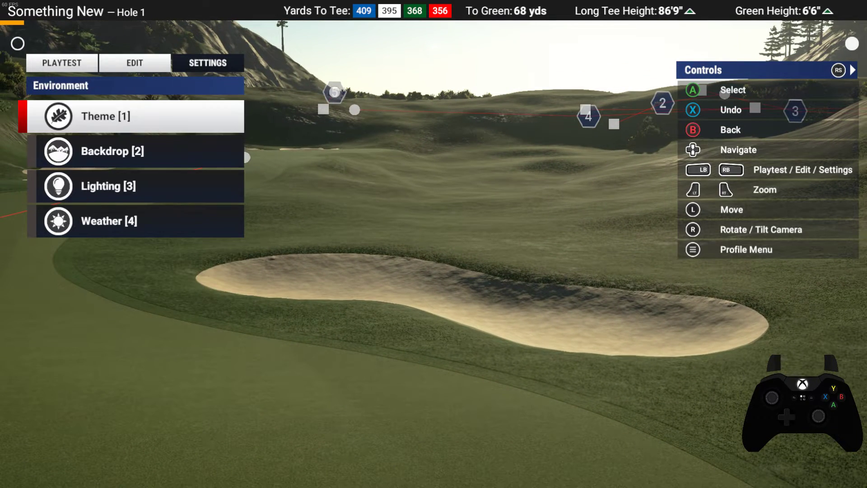
key("Down")
key("Down")
key("Return")
key("Down")
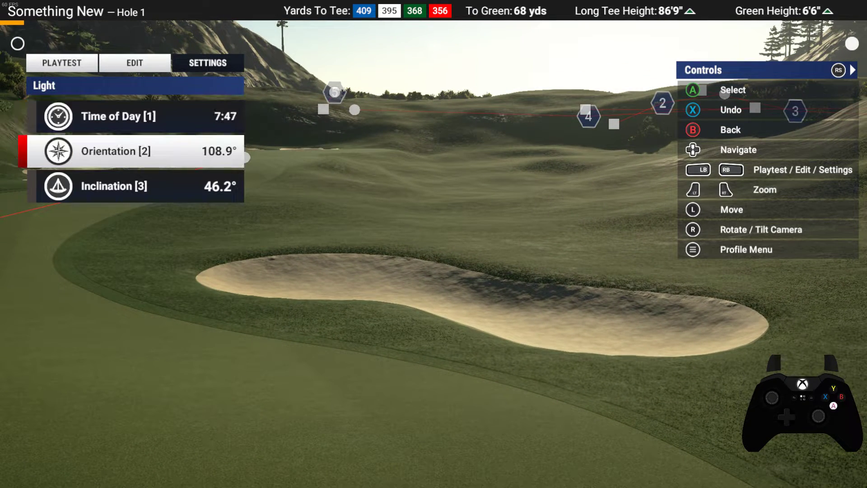
key("Return")
key("Left")
key("Left")
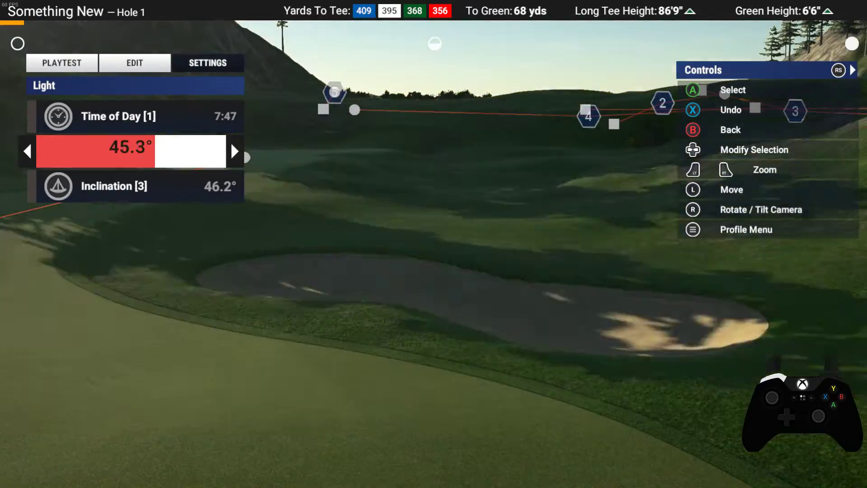
key("Right")
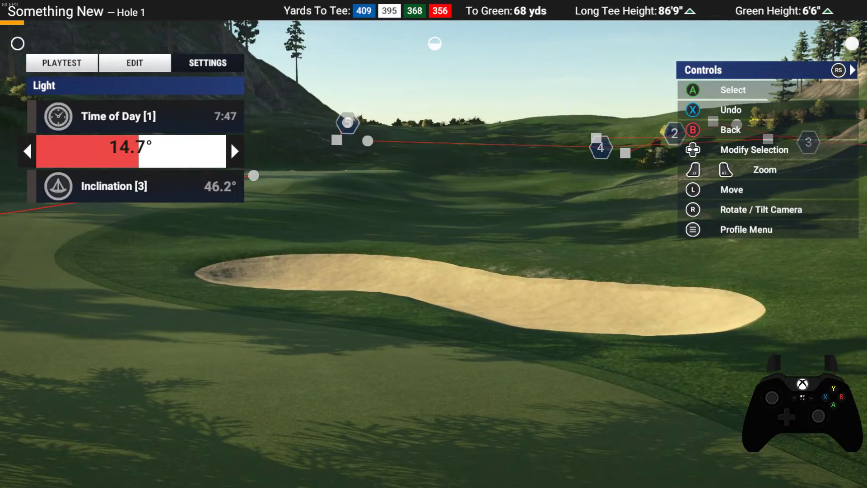
key("Left")
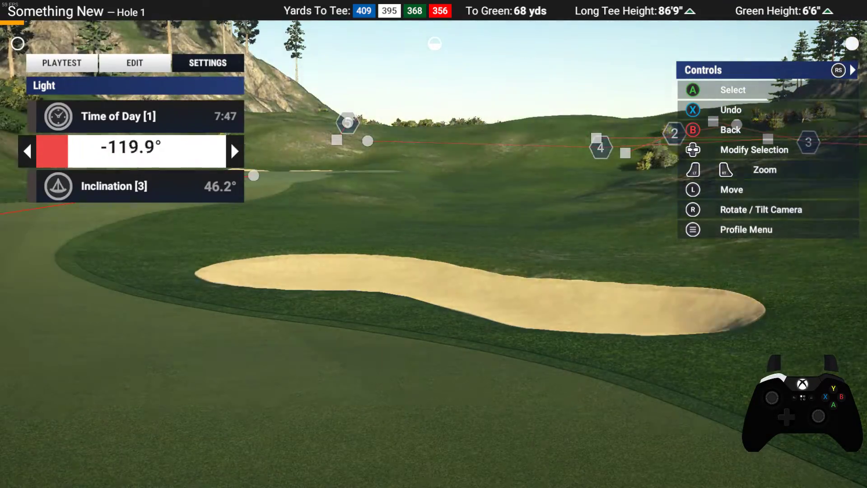
key("Right")
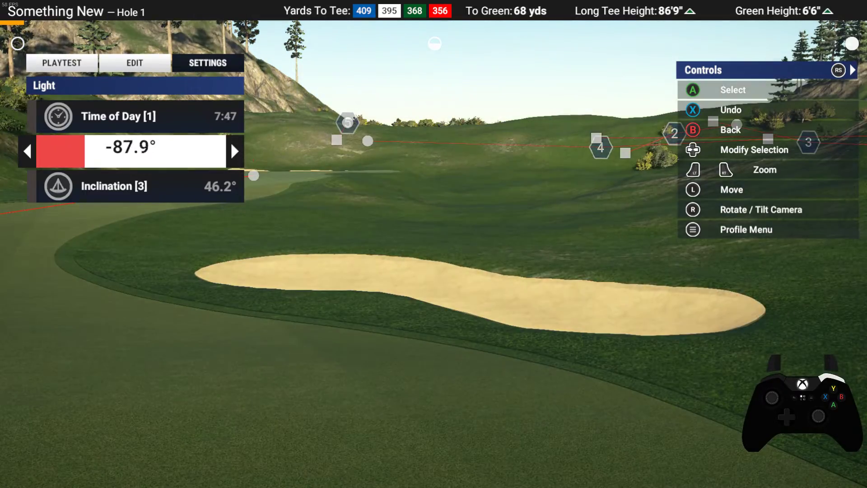
key("Right")
key("Right")
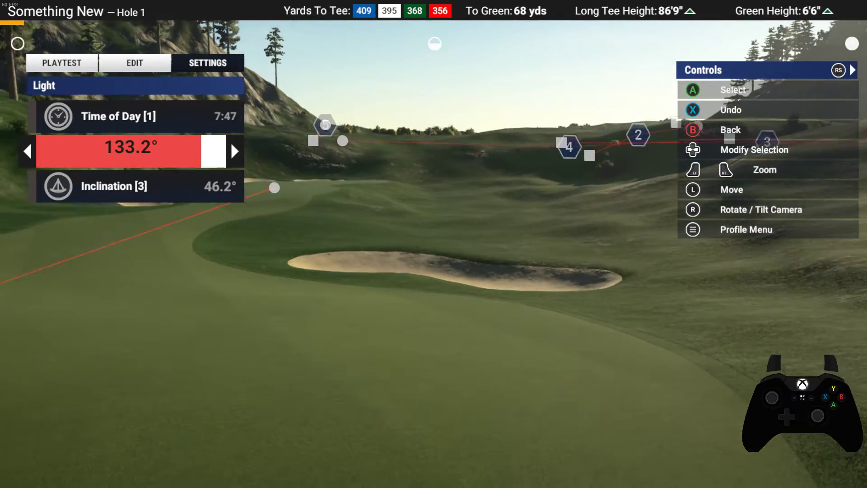
Step: Examine the shadows on the bunker face from close range and from back down the fairway
scroll(433, 270, "up", 5)
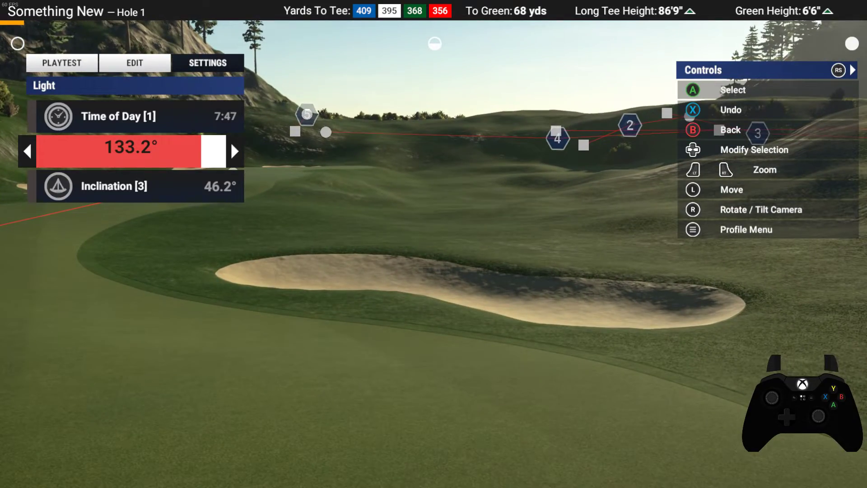
scroll(433, 271, "down", 5)
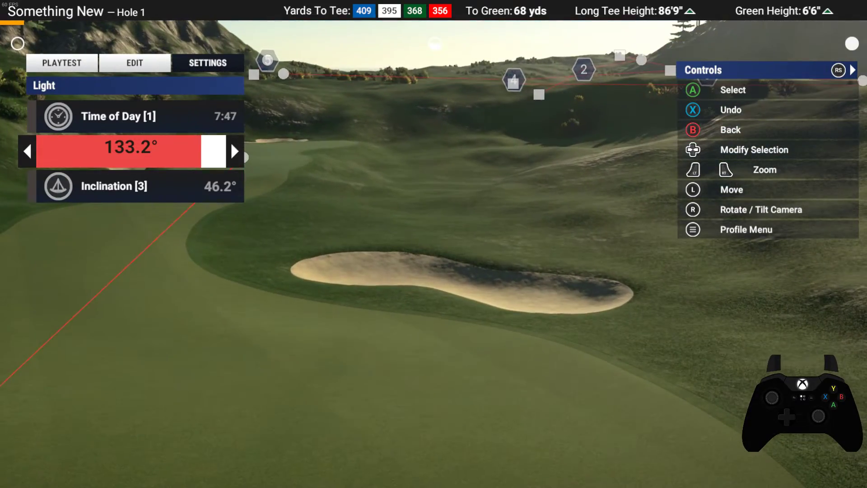
scroll(434, 271, "up", 5)
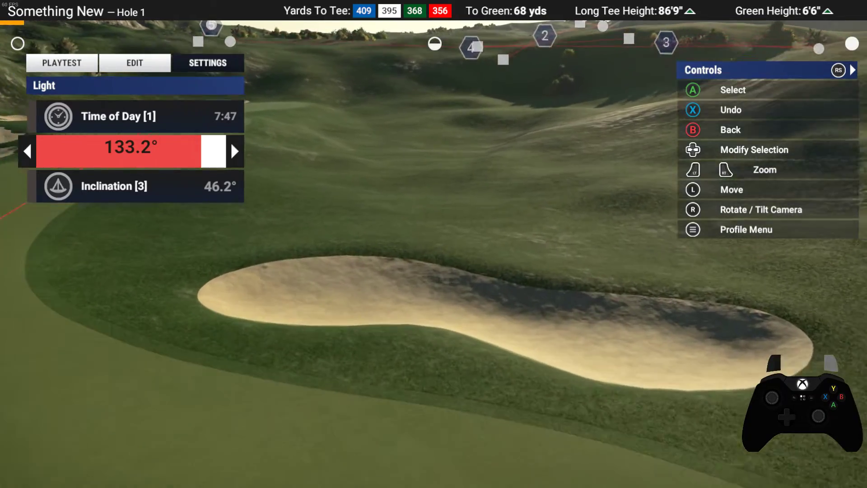
scroll(434, 270, "down", 5)
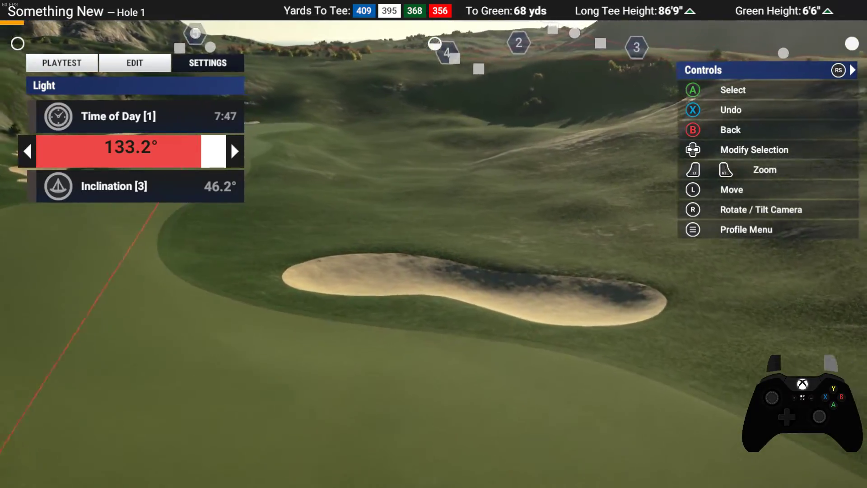
scroll(433, 271, "up", 5)
key("Escape")
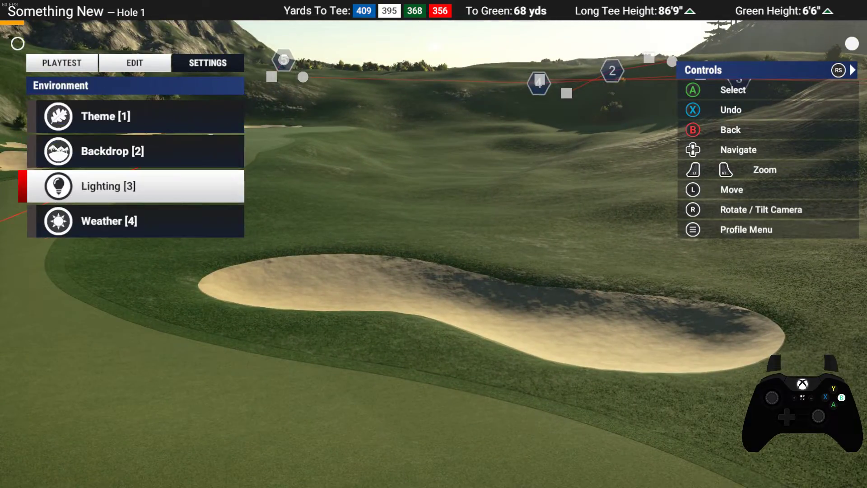
key("Escape")
scroll(434, 271, "down", 10)
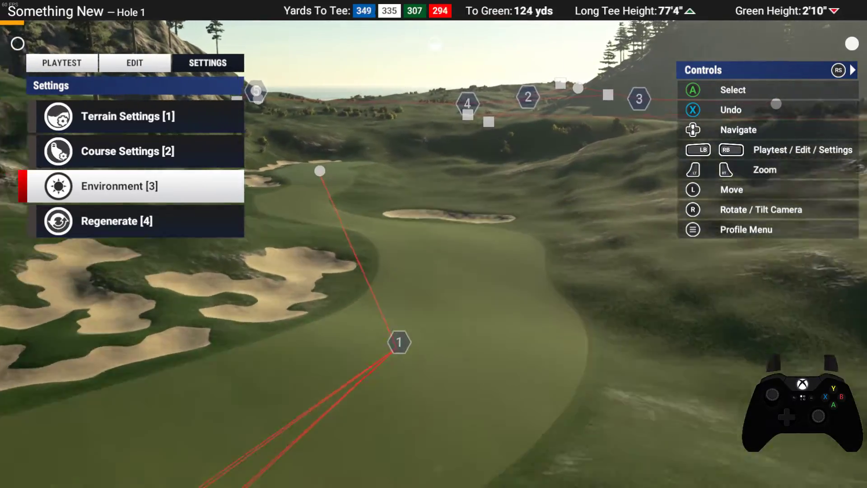
scroll(434, 271, "up", 10)
scroll(433, 271, "down", 3)
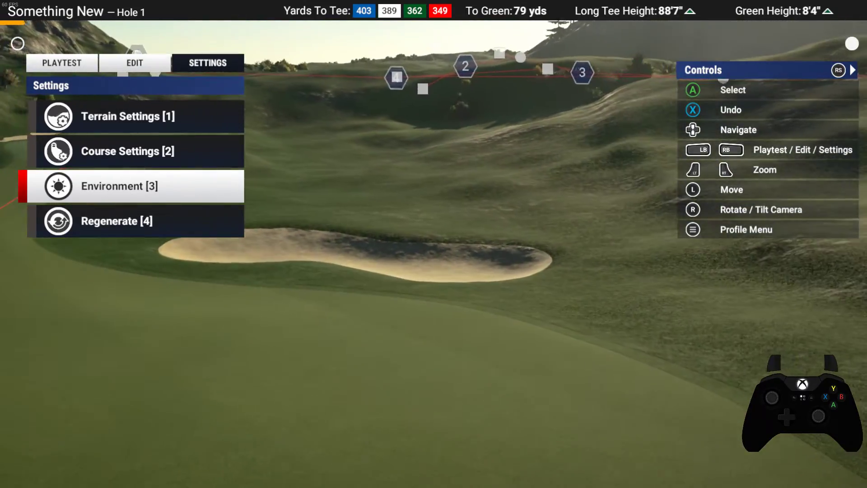
scroll(434, 271, "up", 3)
Step: Open the Landscape Raise brushes for sculpting the ground at the bunker's far edge
key("q")
key("e")
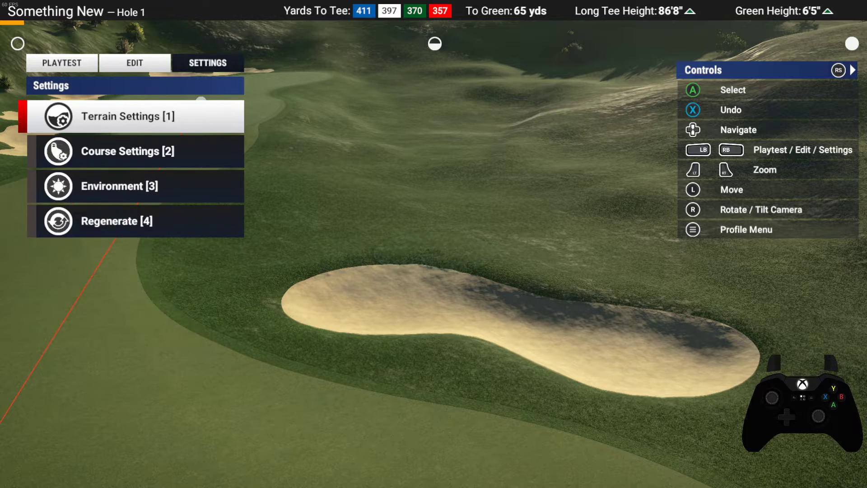
key("q")
key("Down")
key("Up")
key("Down")
key("Return")
key("Escape")
key("1")
key("Down")
key("Return")
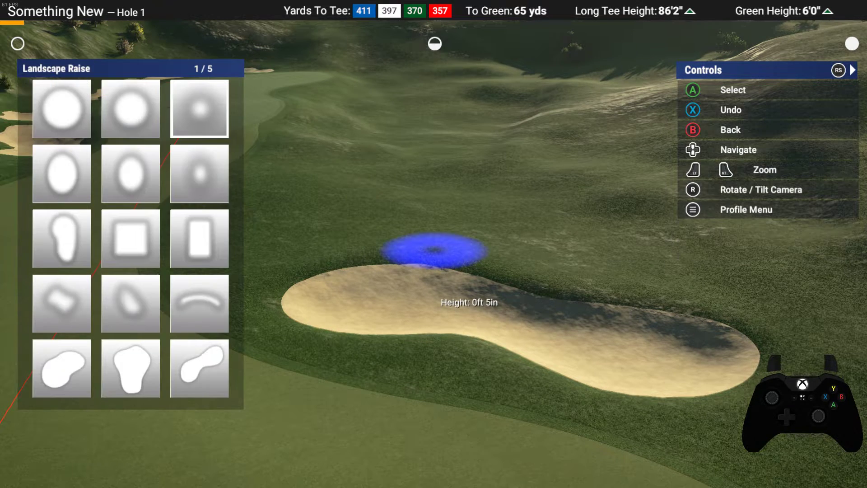
Step: Select the faint, soft round Landscape Raise brush from page 4 for the bunker's far edge and adjust its scale
key("Right")
key("Right")
key("Right")
key("Right")
key("Right")
key("Right")
key("Right")
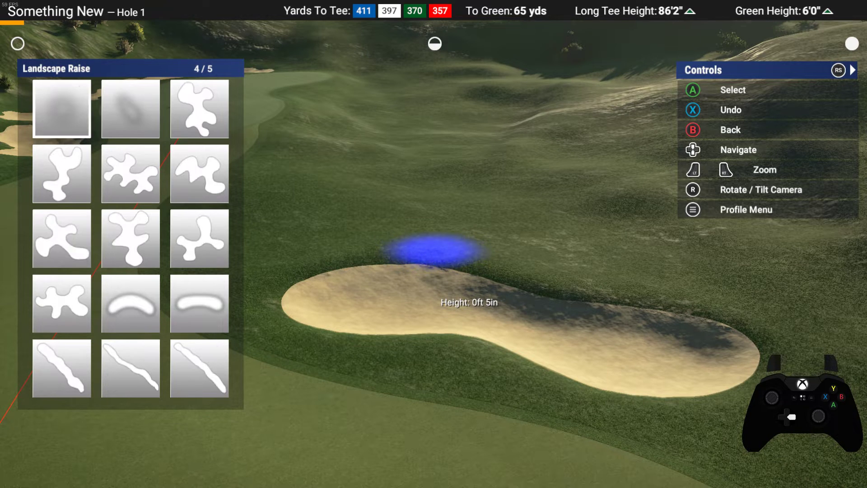
key("Right")
key("Left")
key("Return")
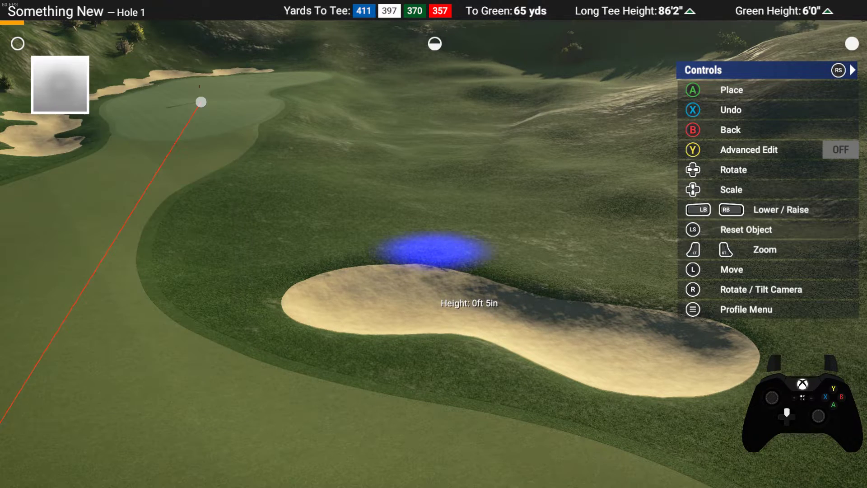
key("Down")
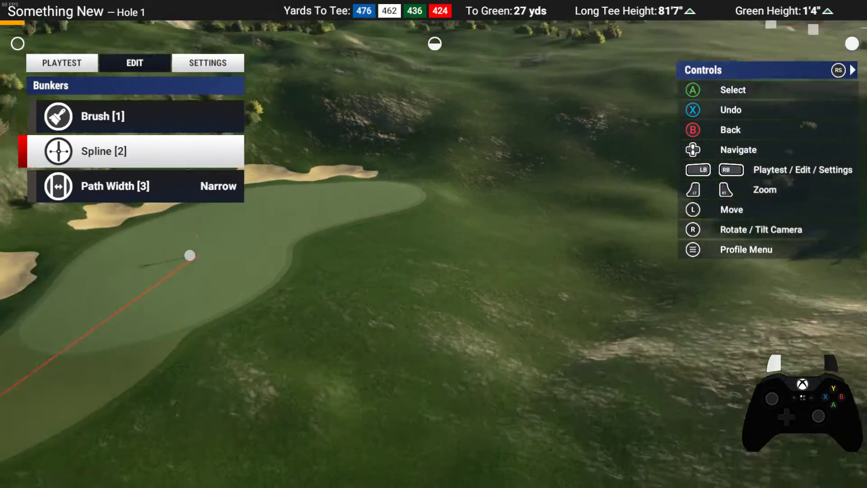
Step: Open the bunker brushes beside the green and preview the branching and three-lobed shapes from page 2 on the ground
key("1")
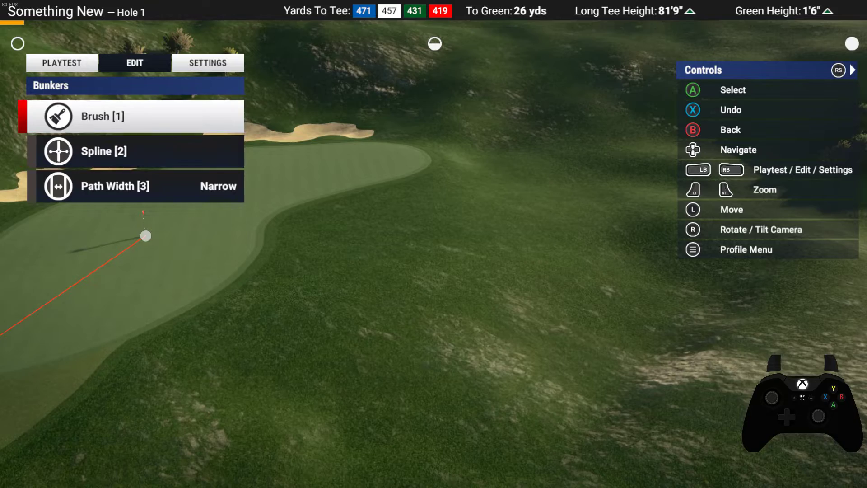
key("Return")
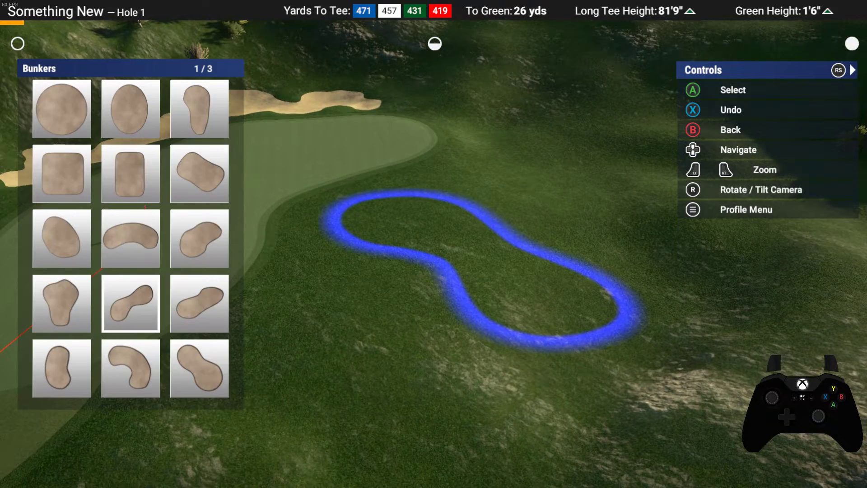
key("Down")
key("Right")
key("Right")
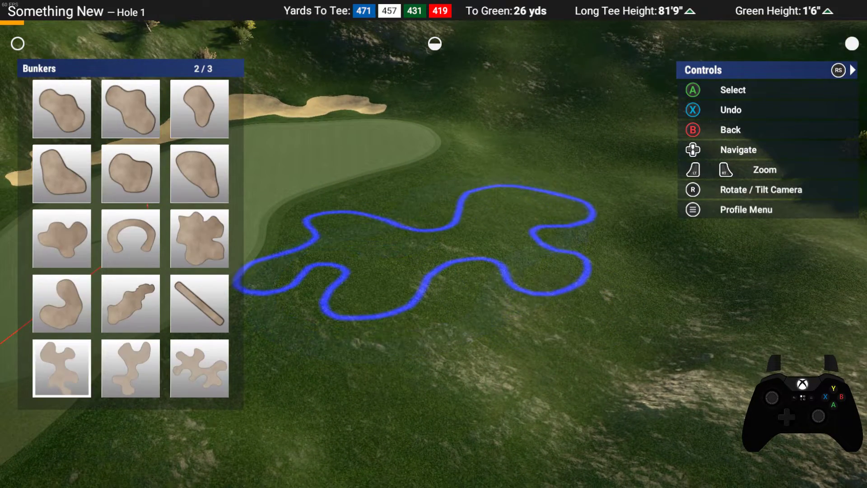
scroll(434, 244, "up", 5)
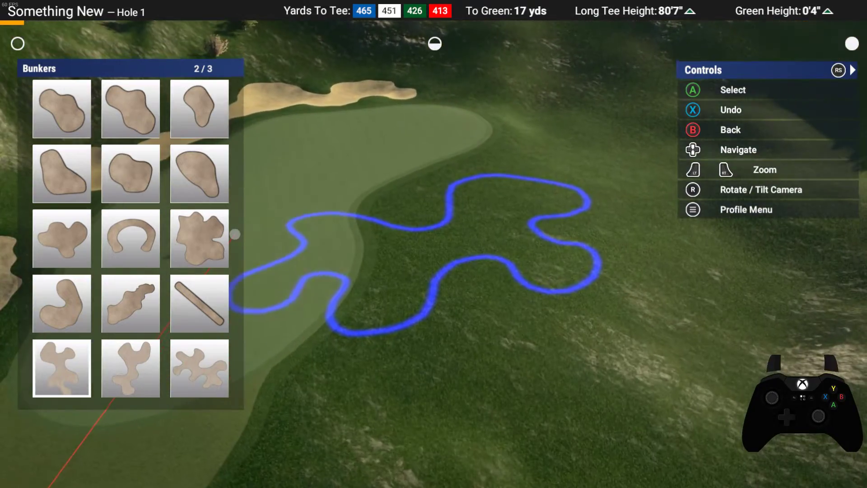
key("Down")
key("Down")
key("Down")
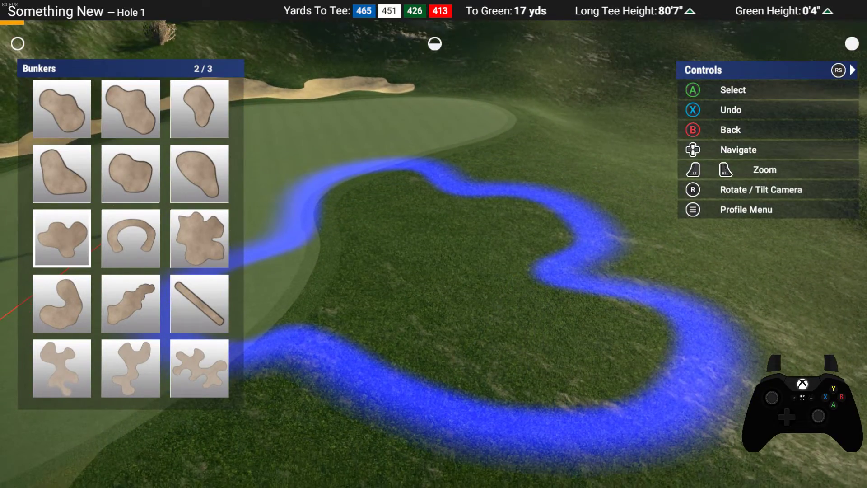
Step: Compare the three-lobed, horseshoe and ragged multi-lobed bunker outlines on the ground beside the green
scroll(434, 244, "down", 3)
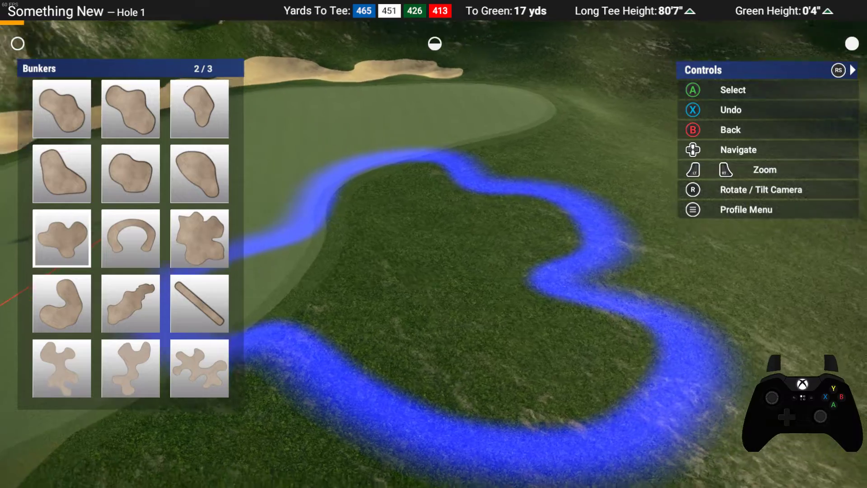
key("Right")
key("Right")
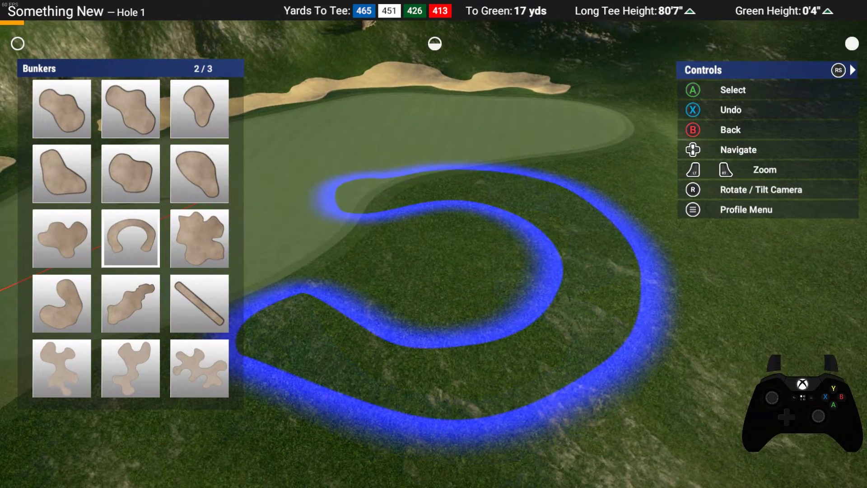
scroll(434, 244, "down", 5)
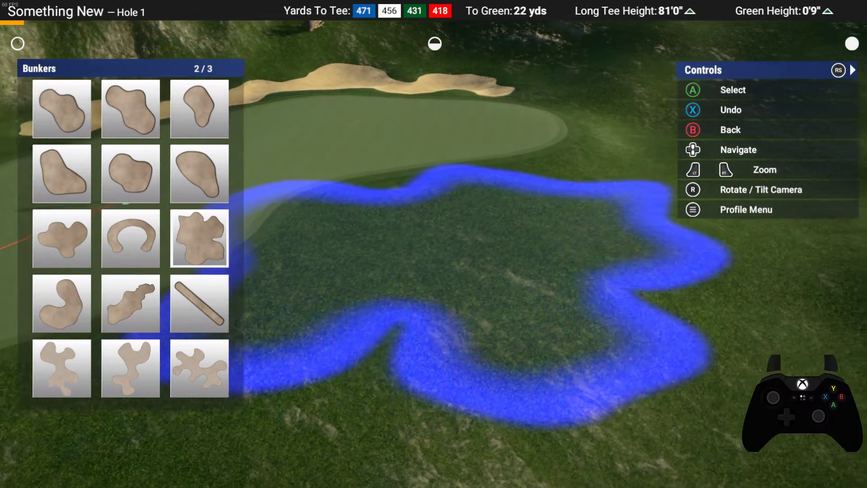
scroll(433, 243, "down", 2)
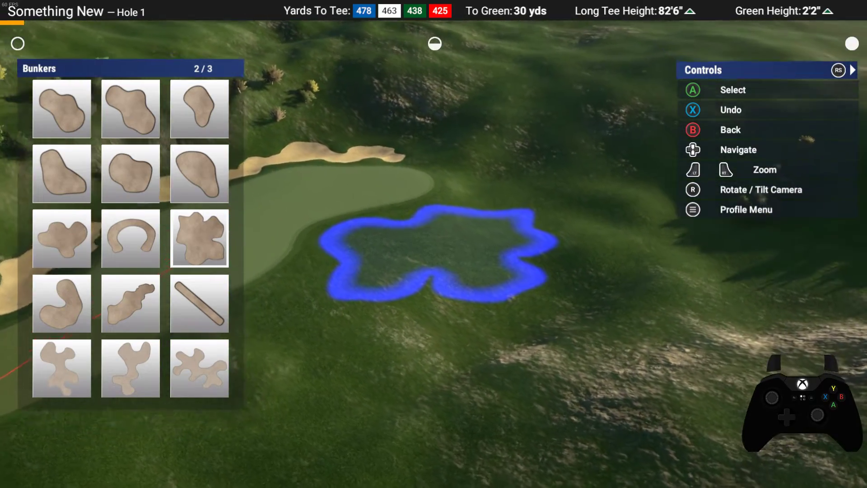
scroll(433, 243, "up", 5)
key("Left")
key("Left")
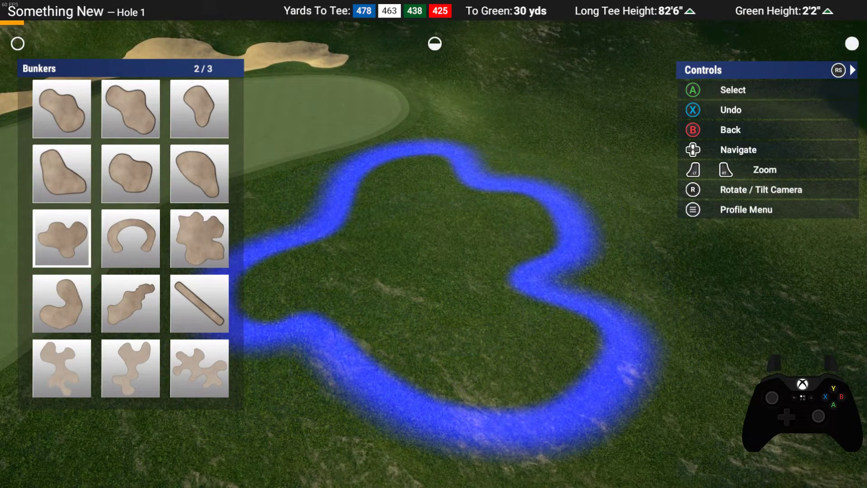
Step: Preview the branching bunker shapes on page 3 and the long straight strip on page 2
key("Down")
key("Down")
key("Right")
key("Right")
key("Right")
key("Left")
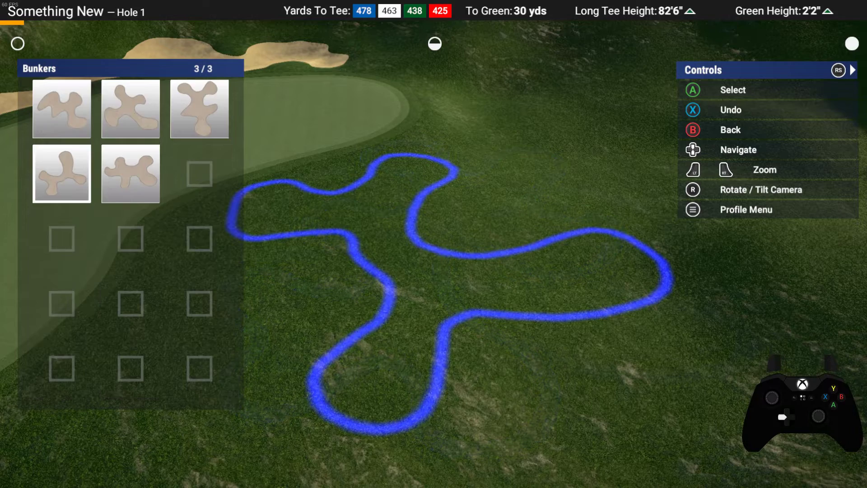
key("Left")
key("Down")
key("Down")
key("Down")
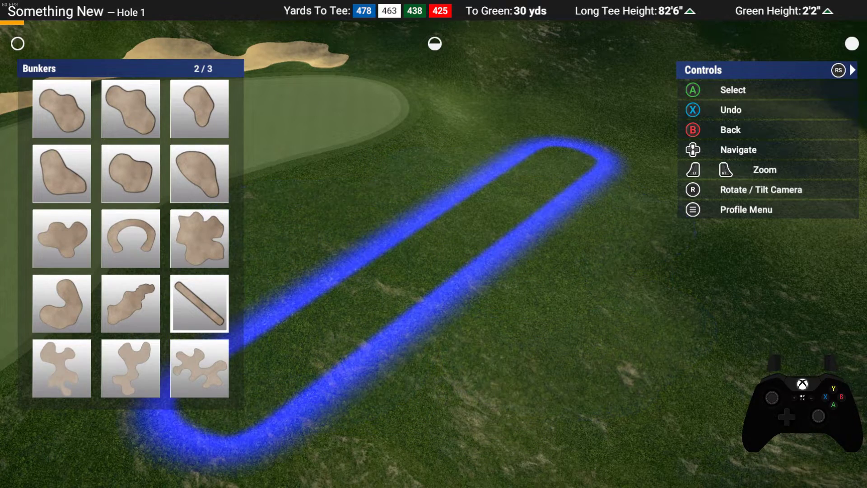
key("Left")
key("Left")
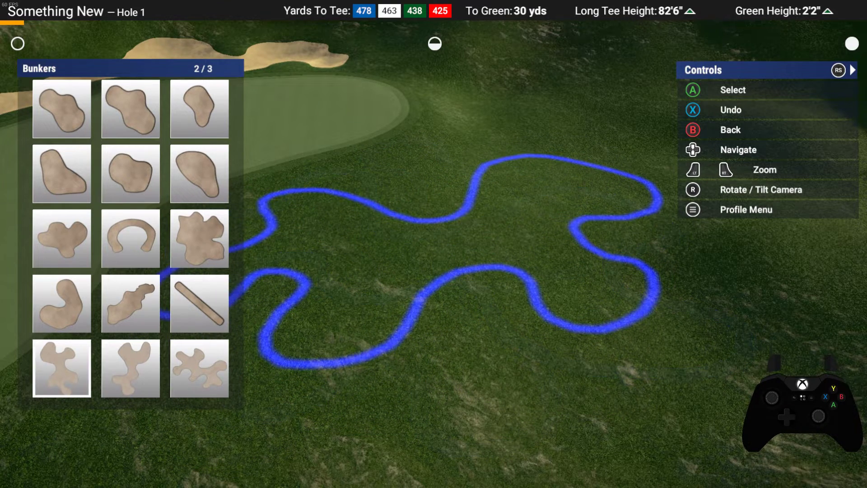
Step: Compare more of the branching bunker outlines on page 3 for the spot beside the green
key("Down")
key("Down")
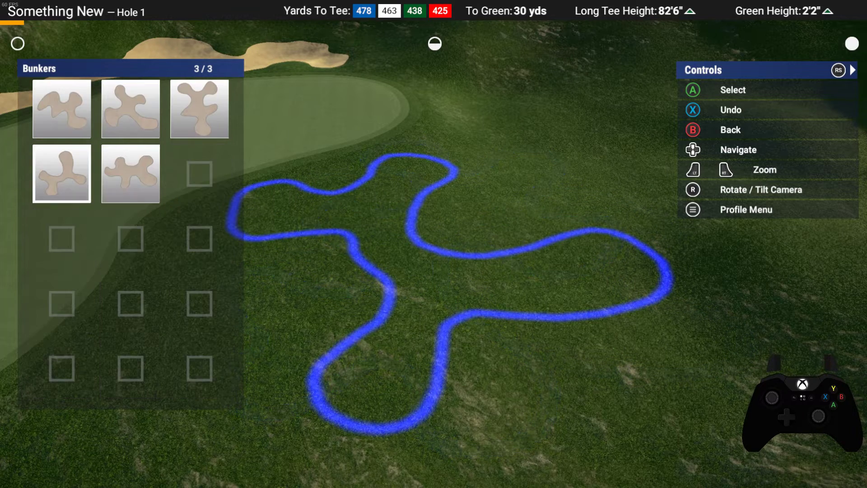
key("Up")
key("Right")
key("Right")
key("Left")
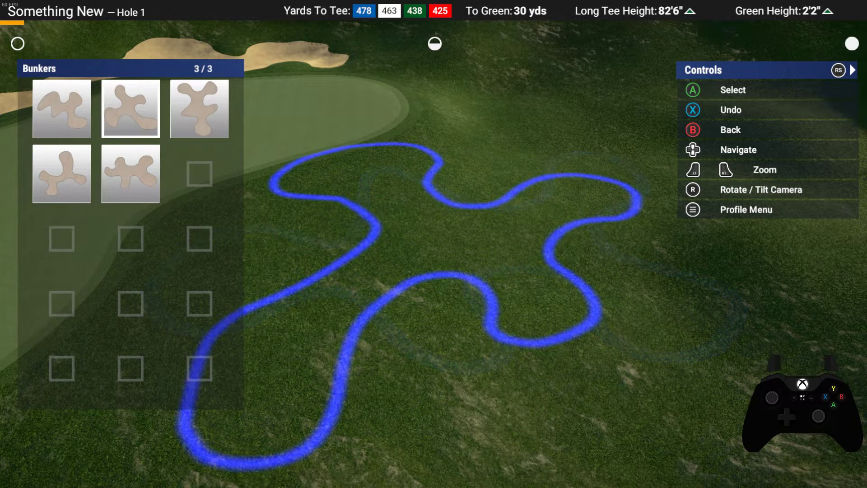
key("Down")
key("Left")
key("Left")
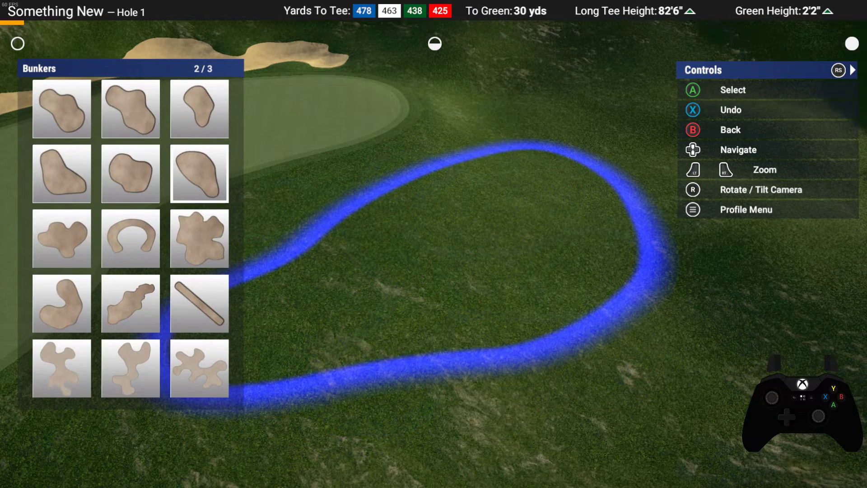
Step: Compare the horseshoe bunker brush with its neighbours on page 2, and select the ragged multi-lobed shape
key("Left")
key("Down")
key("Left")
key("Right")
key("Left")
key("Right")
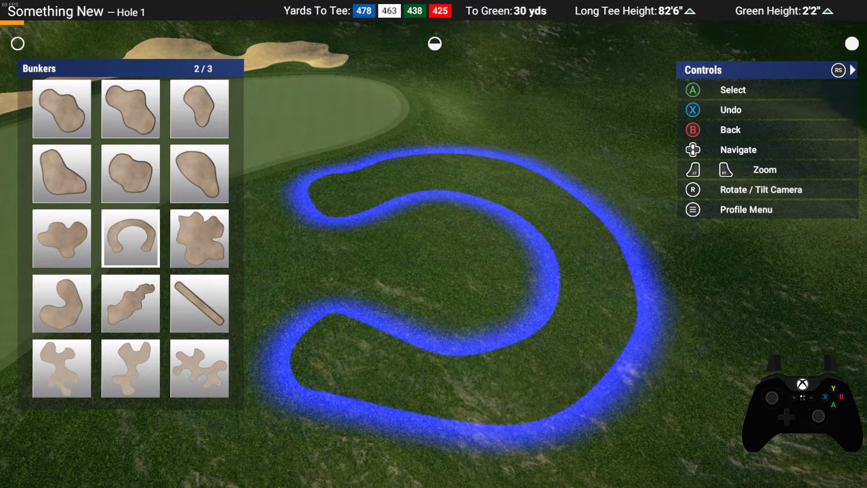
key("Left")
key("Right")
key("Right")
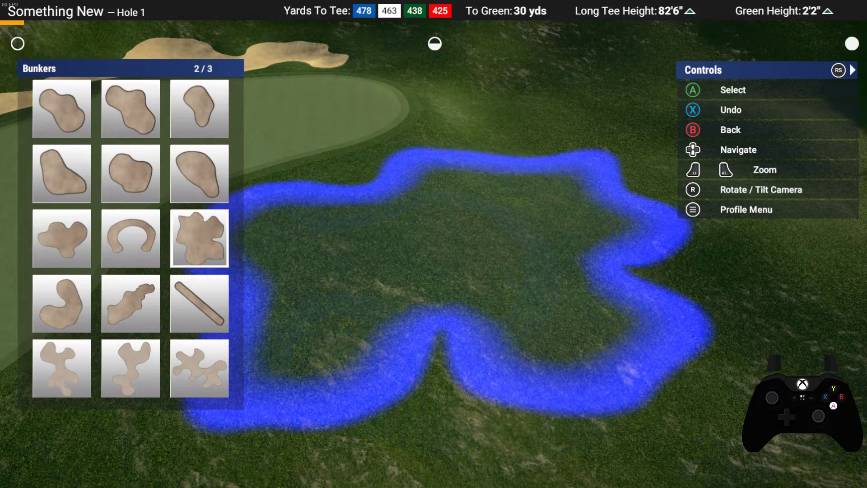
key("Return")
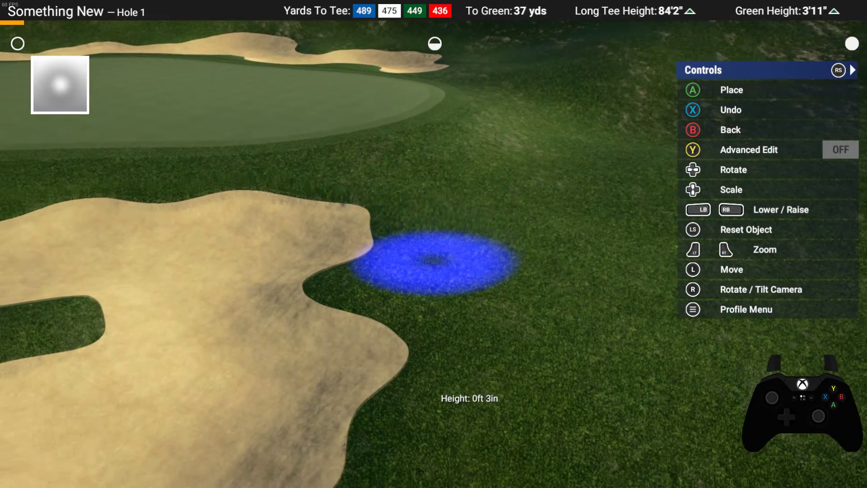
Step: Leave the raise brush and examine the greenside bunker from inside the sand and from farther back
key("Escape")
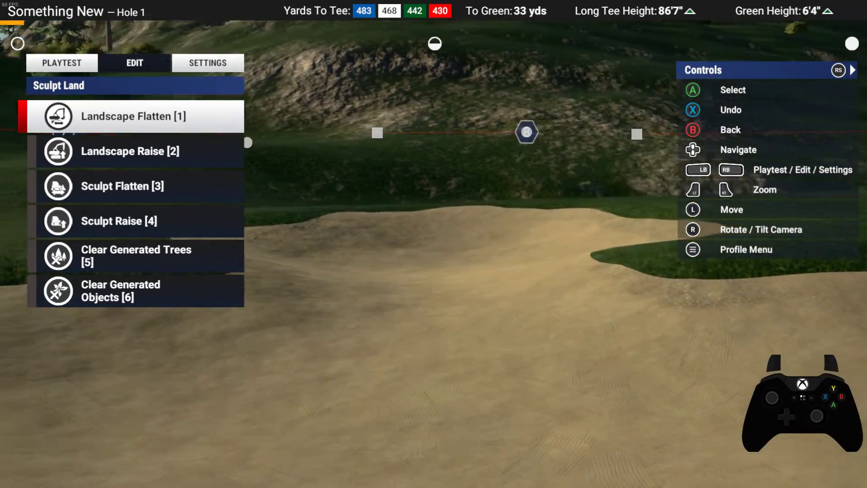
scroll(434, 244, "down", 10)
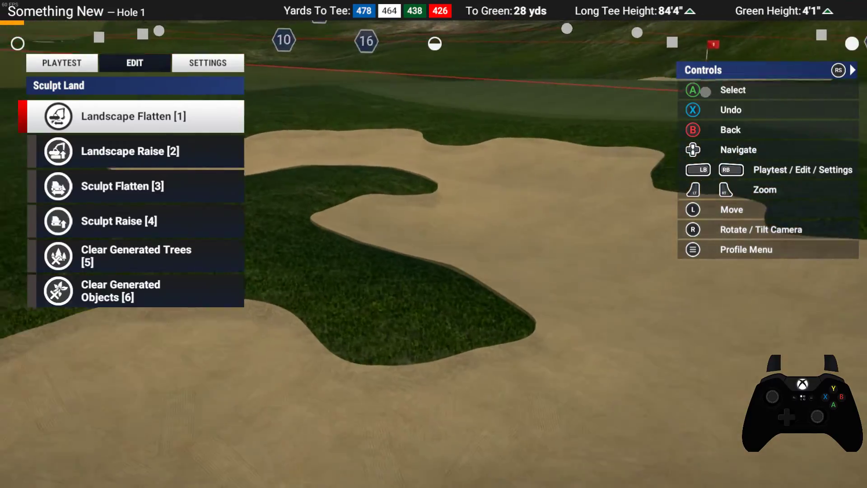
scroll(433, 243, "down", 10)
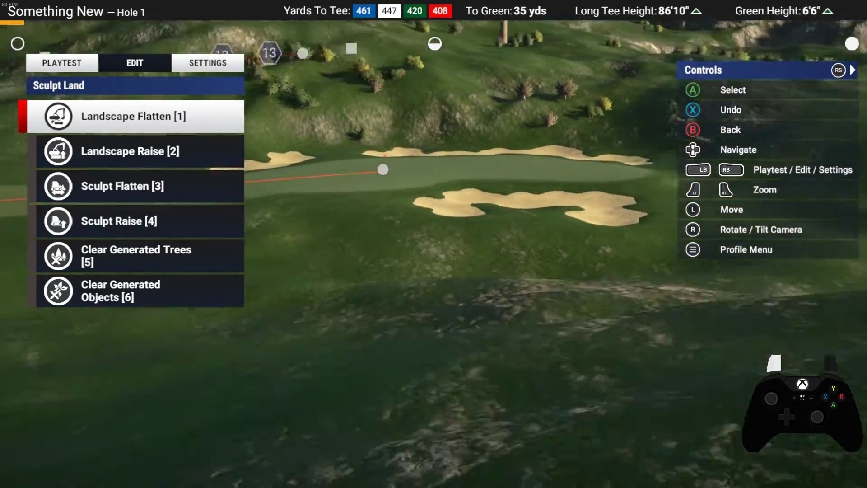
key("w")
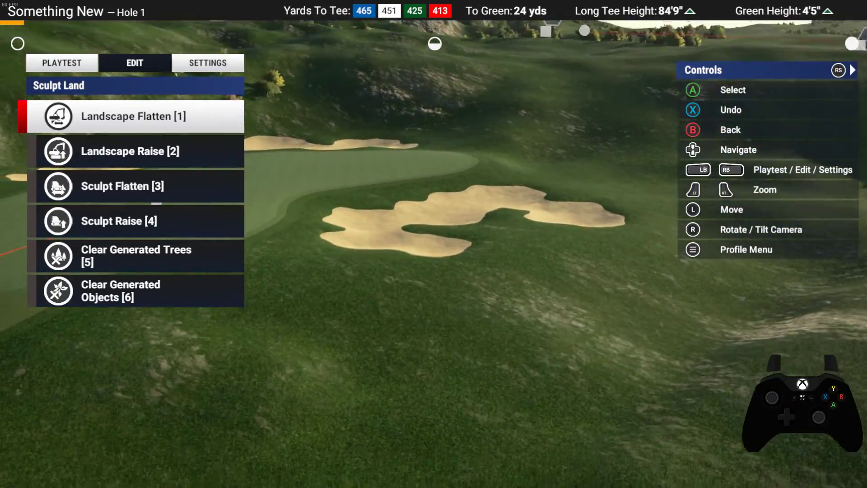
key("w")
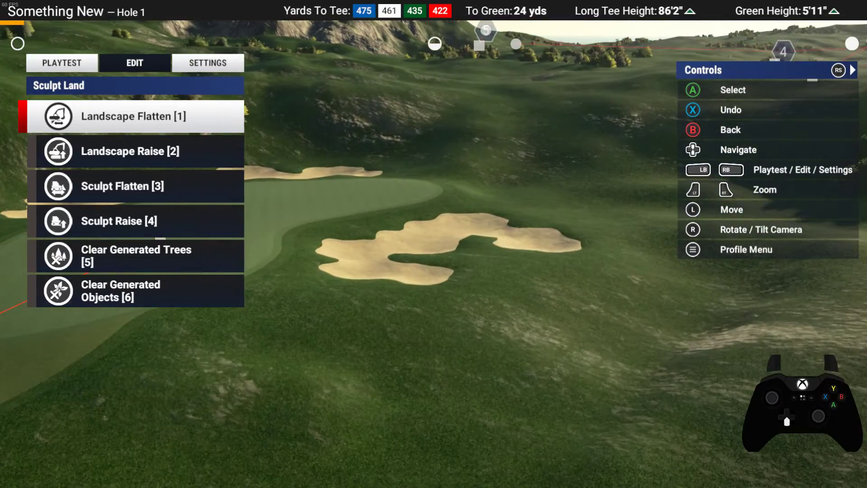
Step: Enlarge the soft round Landscape Raise brush to cover the bunker and the ground in front, with its height at -2ft 8in
key("2")
key("Return")
key("Return")
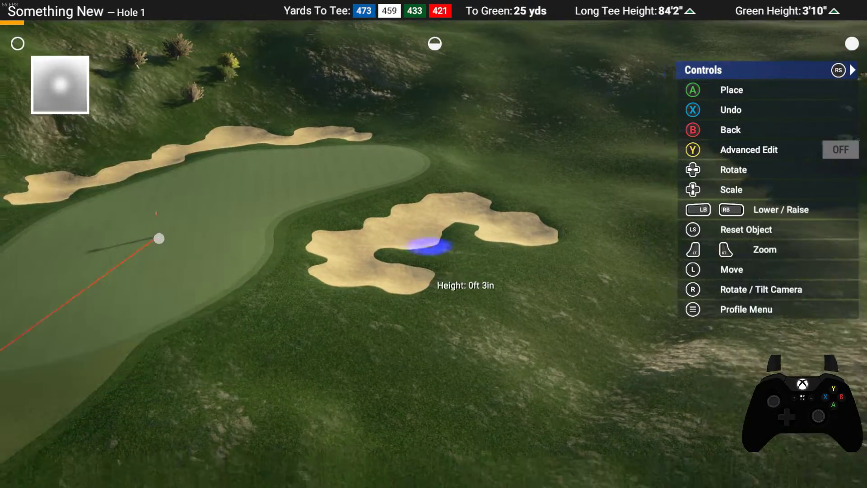
key("Up")
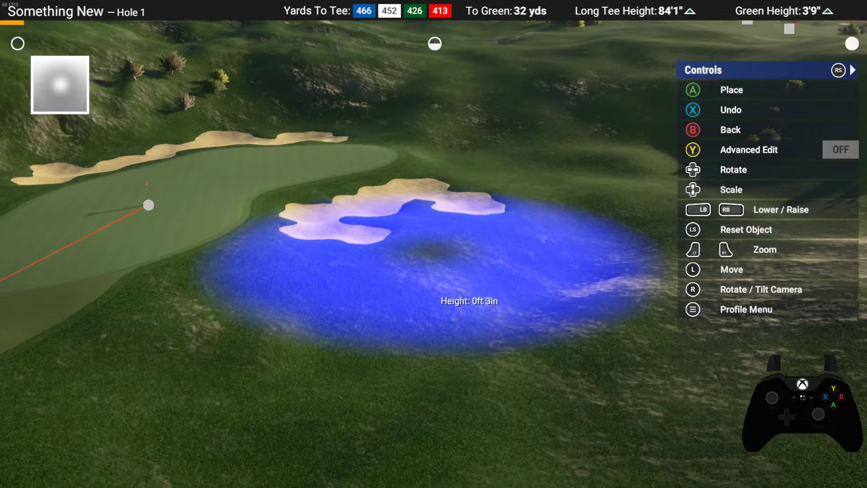
key("w")
key("Escape")
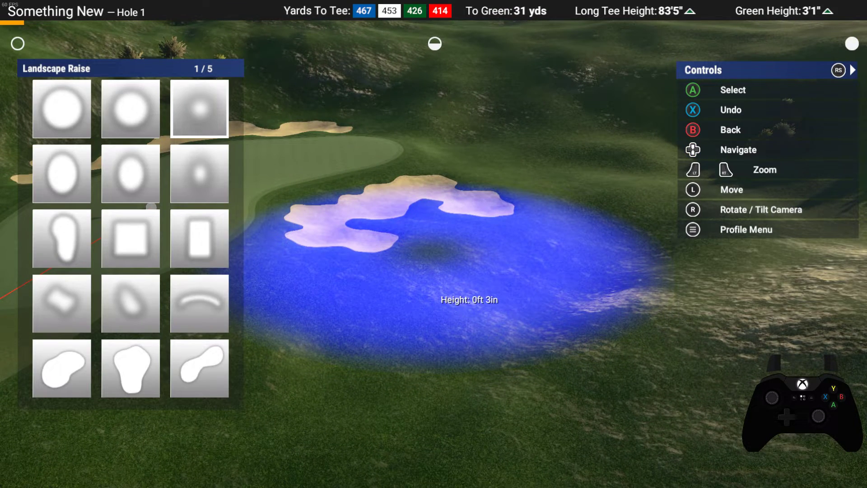
key("Return")
key("Down")
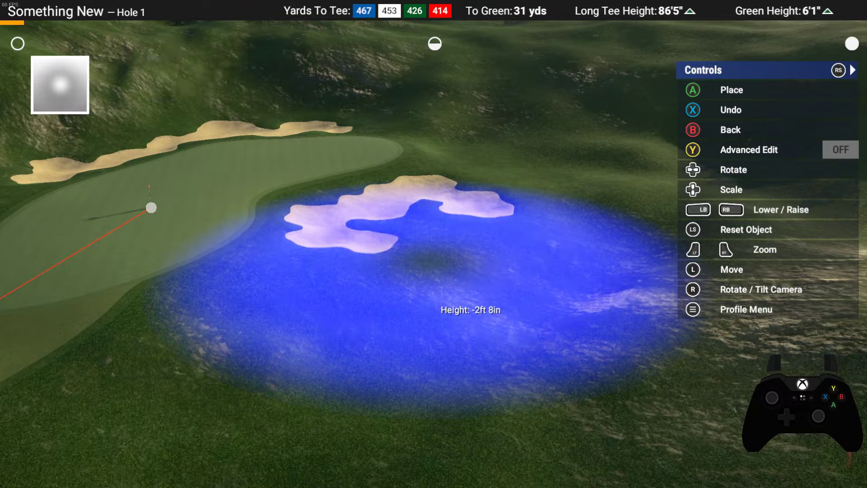
Step: Lower the ground between the green and the bunker using the large soft round brush at a height of -0ft 9in
key("w")
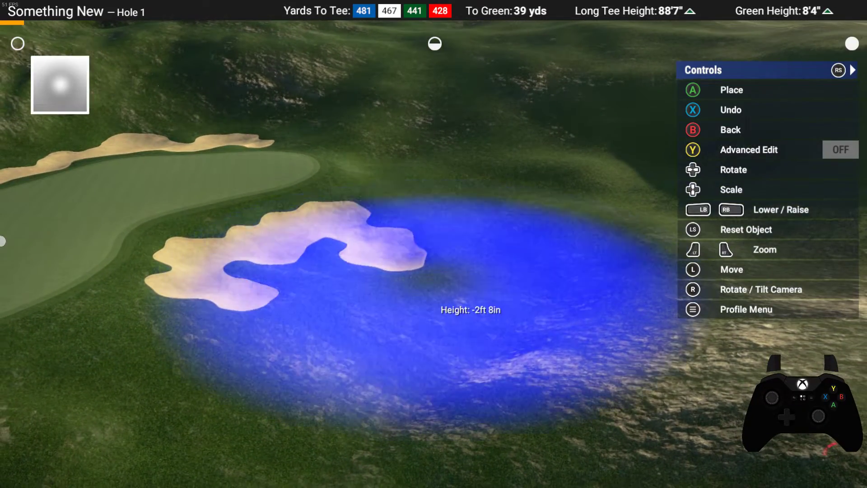
key("w")
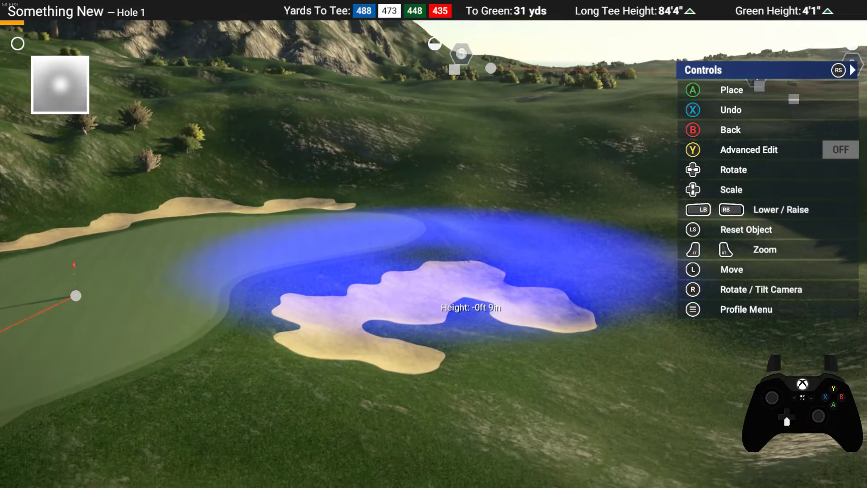
key("Down")
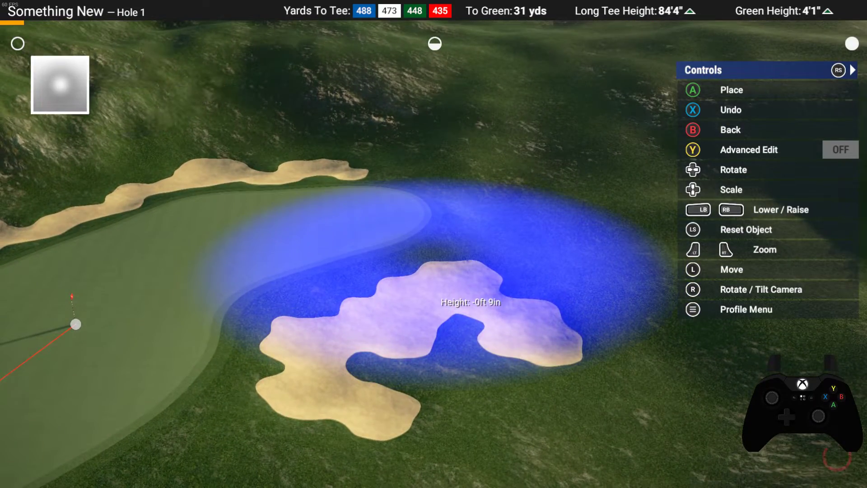
key("a")
key("Return")
key("a")
key("s")
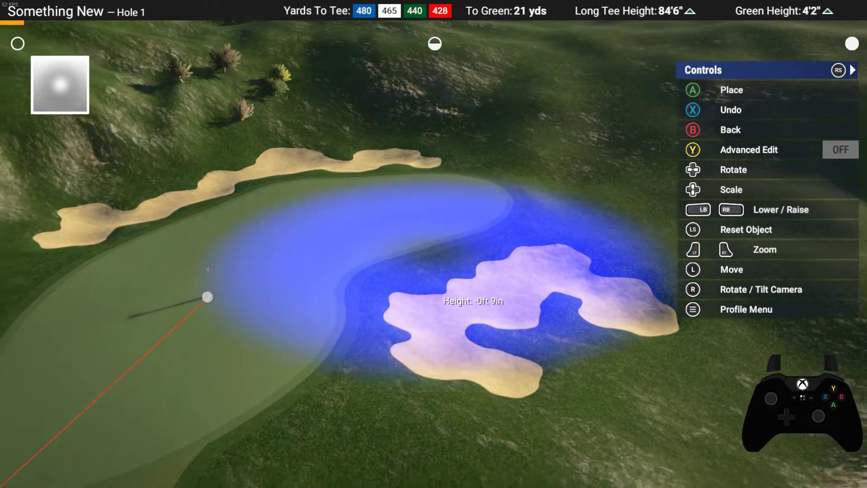
key("Return")
key("Escape")
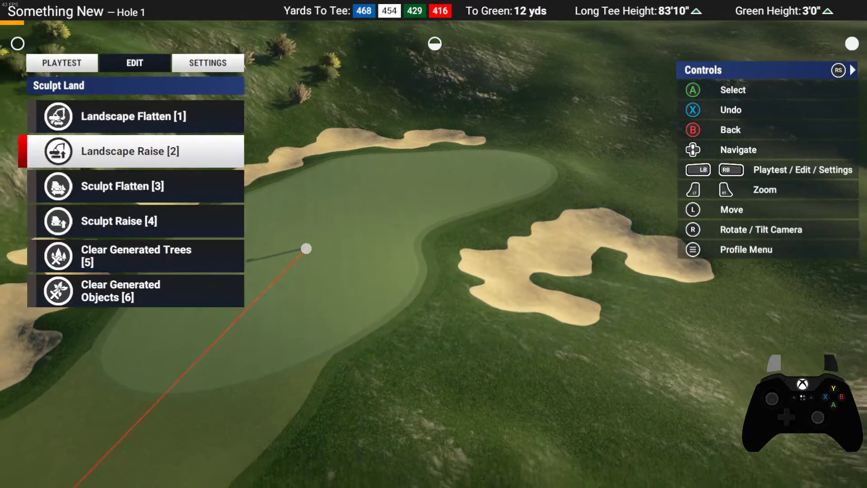
Step: Position the large soft round Landscape Raise brush over the ground in front of the bunker with its height at -2ft 5in
key("s")
key("Return")
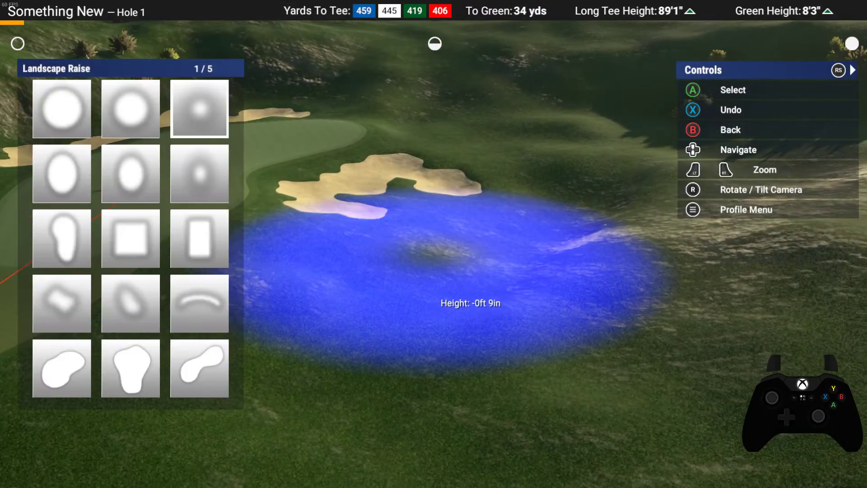
key("Return")
key("a")
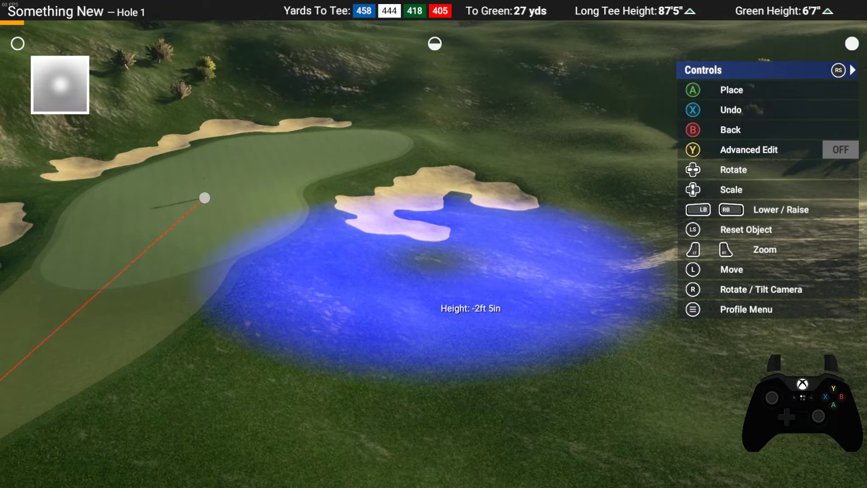